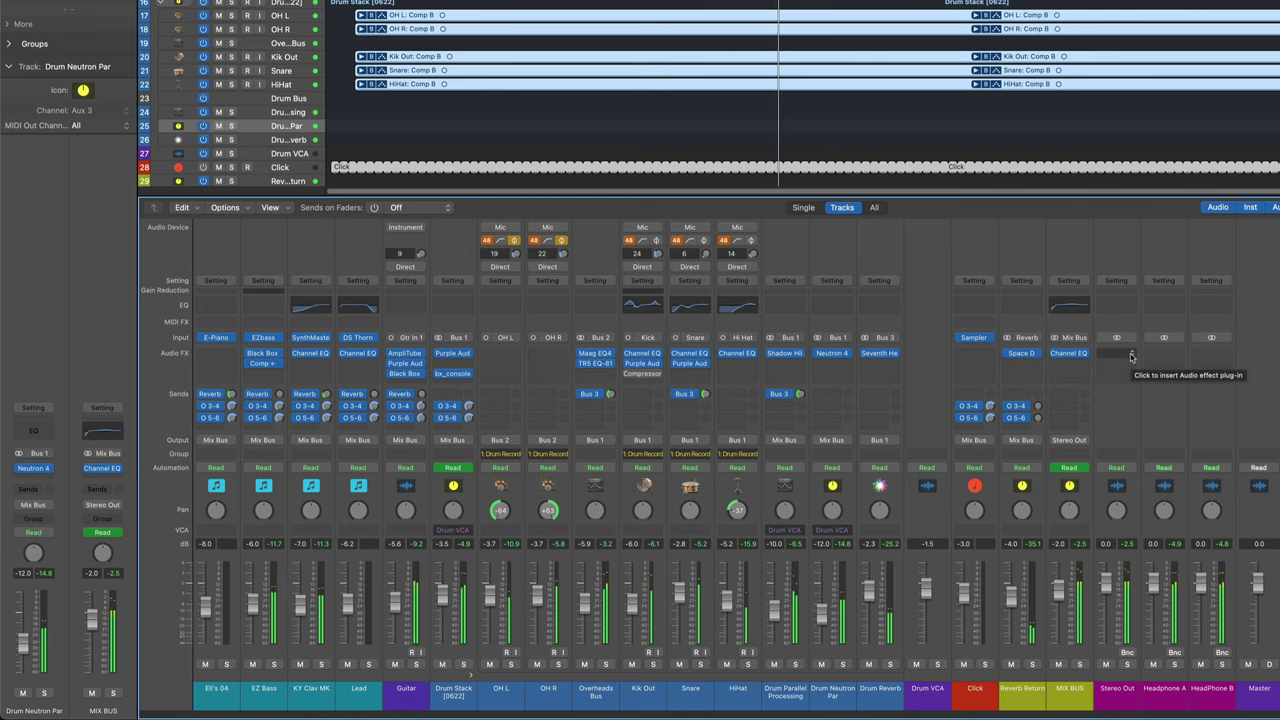
Insert a stereo BC Connector on Stereo Out that sends to 169.254.158.59, with Thru Level at 0%.
click(1131, 357)
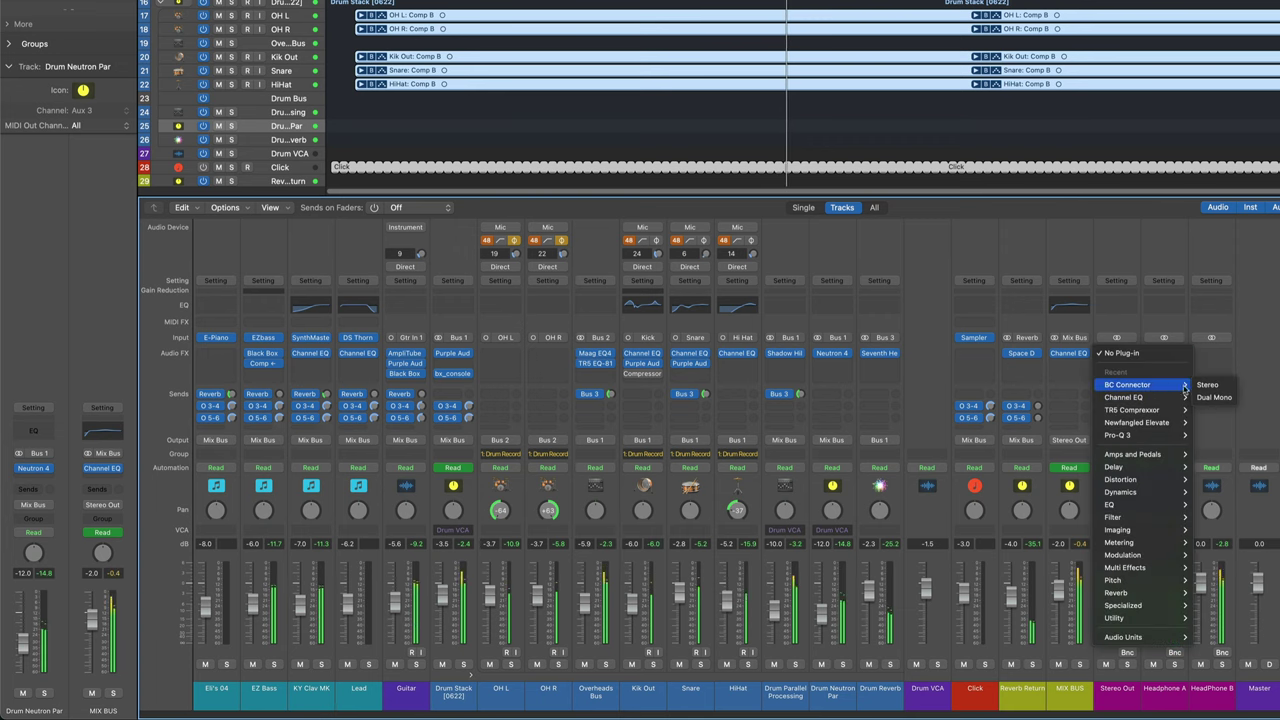
click(1207, 385)
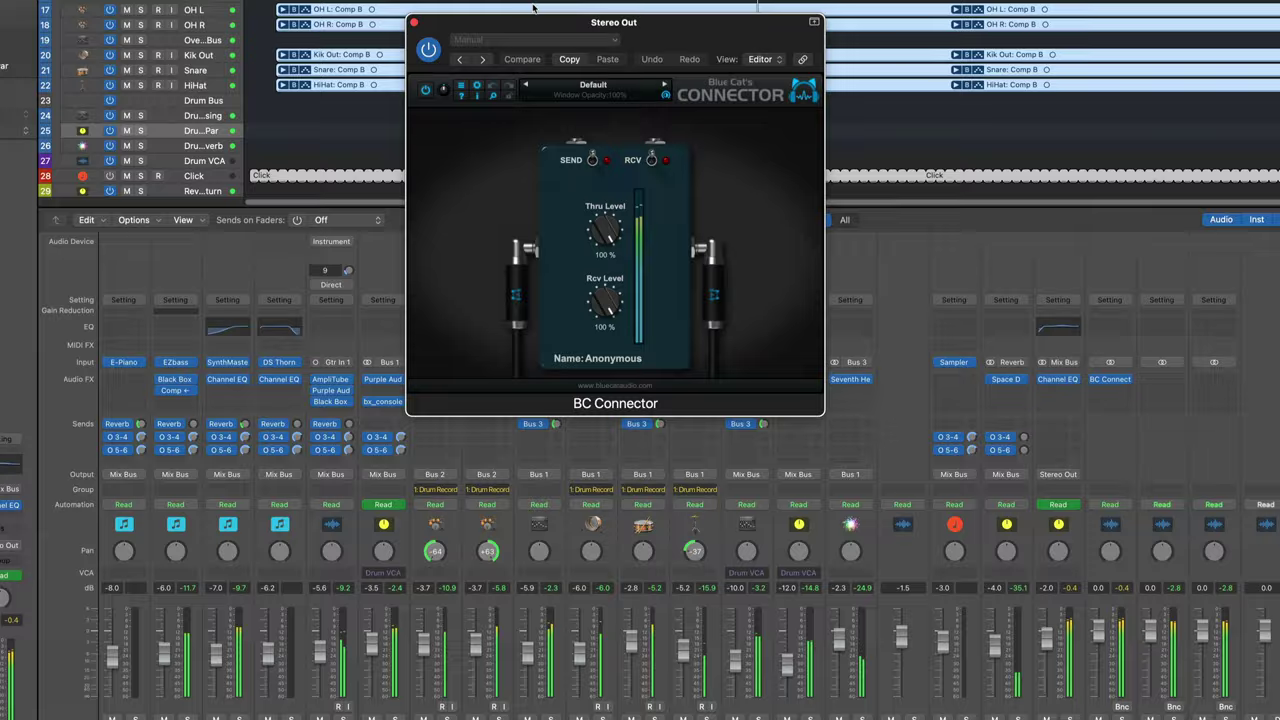
click(592, 160)
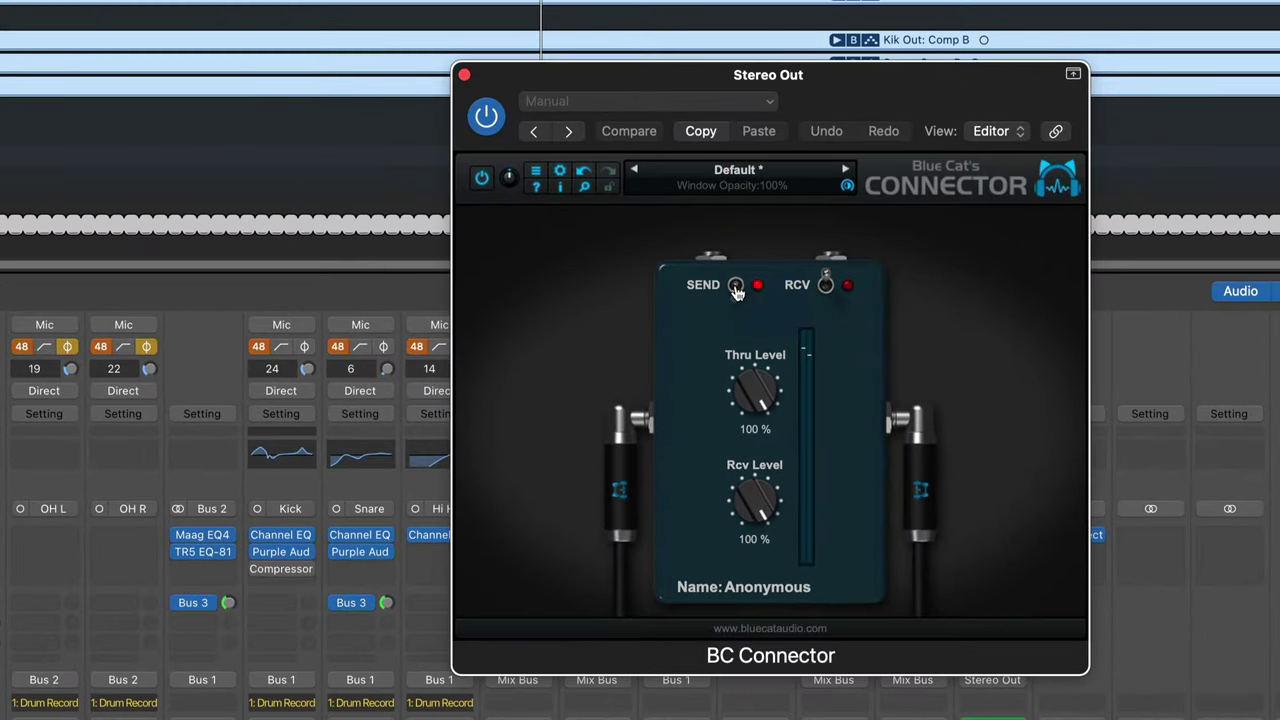
click(698, 452)
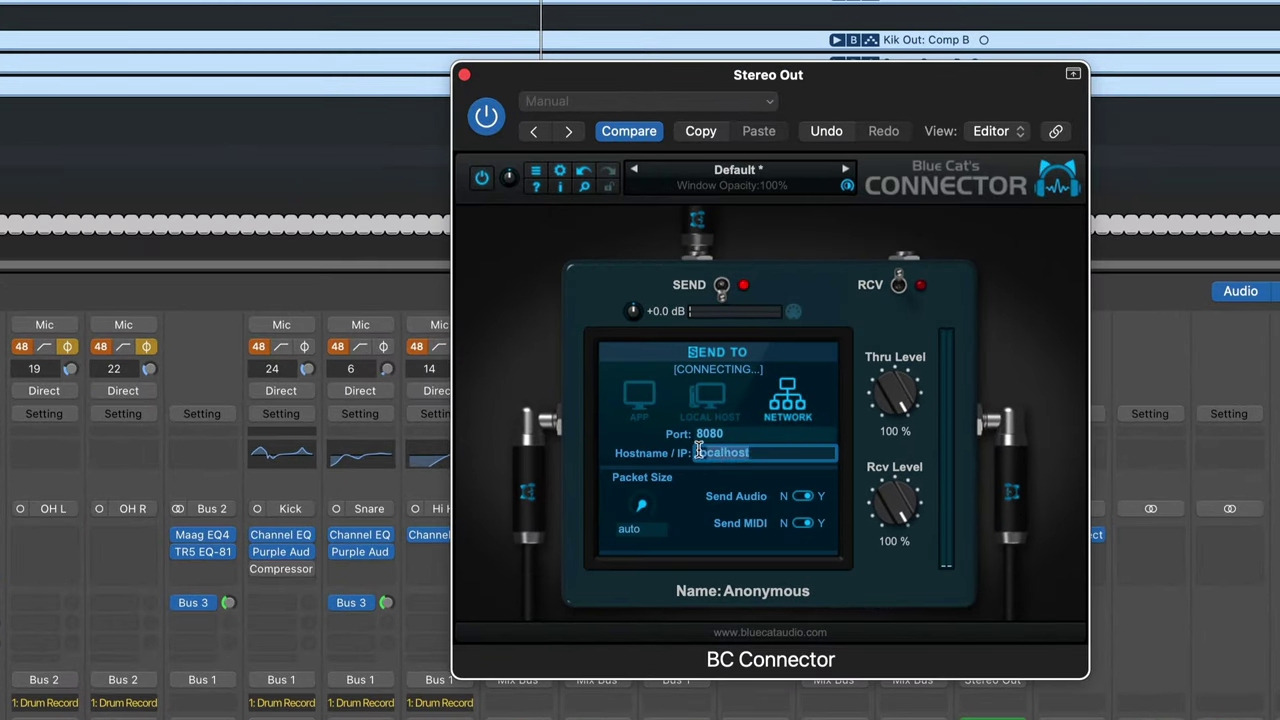
text(169.254.158.59)
key(Return)
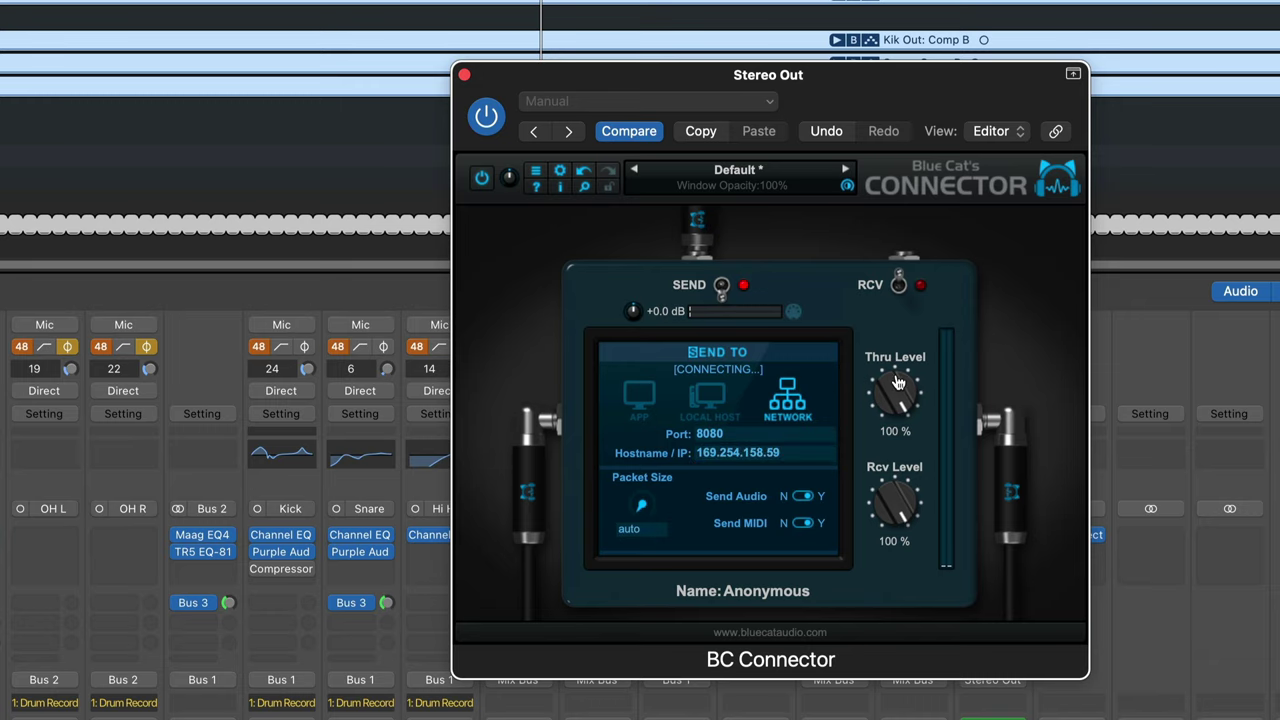
drag(898, 382, 883, 548)
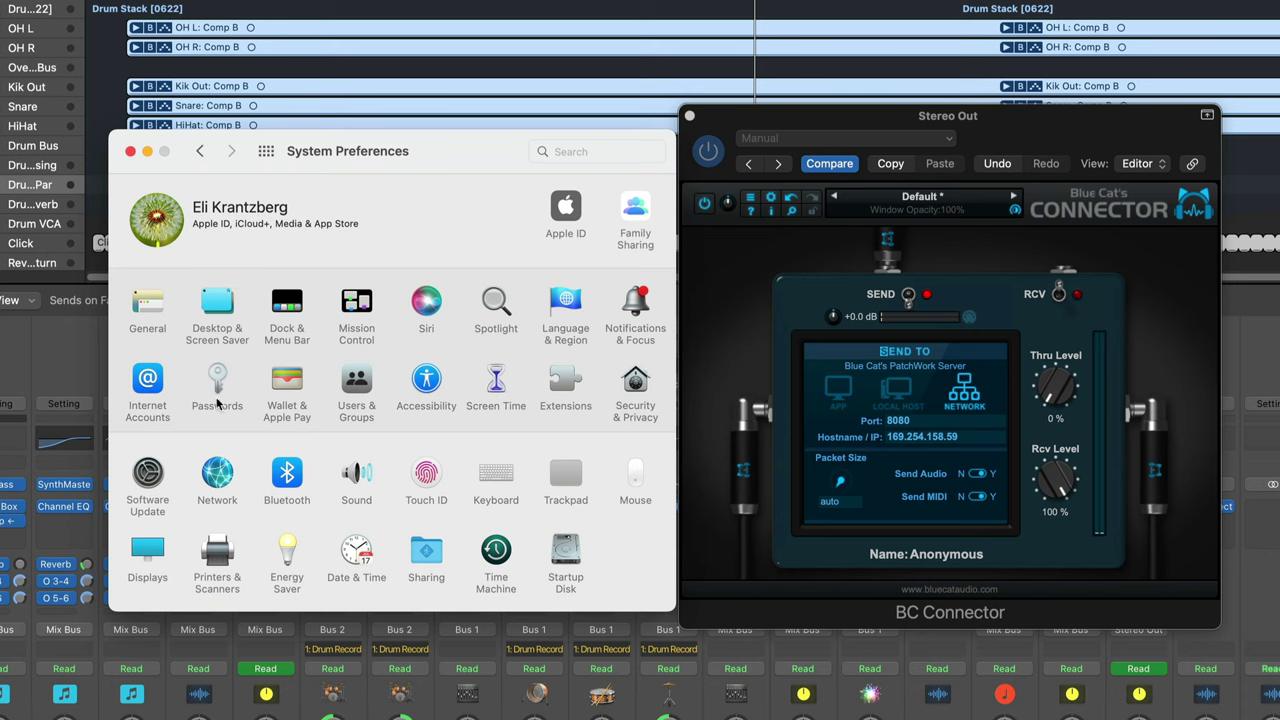
Open the Network pane in System Preferences to see the Ethernet connection status.
click(217, 478)
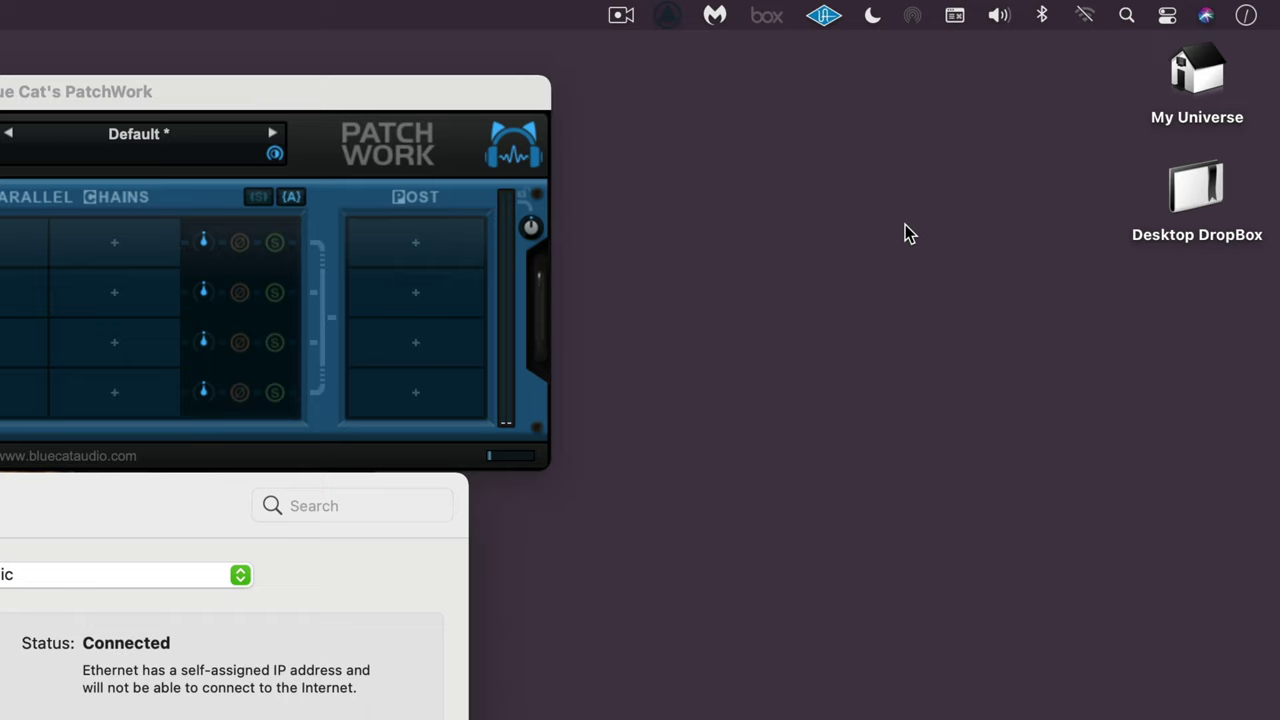
Confirm Wi-Fi is off, then bring up PatchWork's Audio/MIDI Preferences.
click(1085, 16)
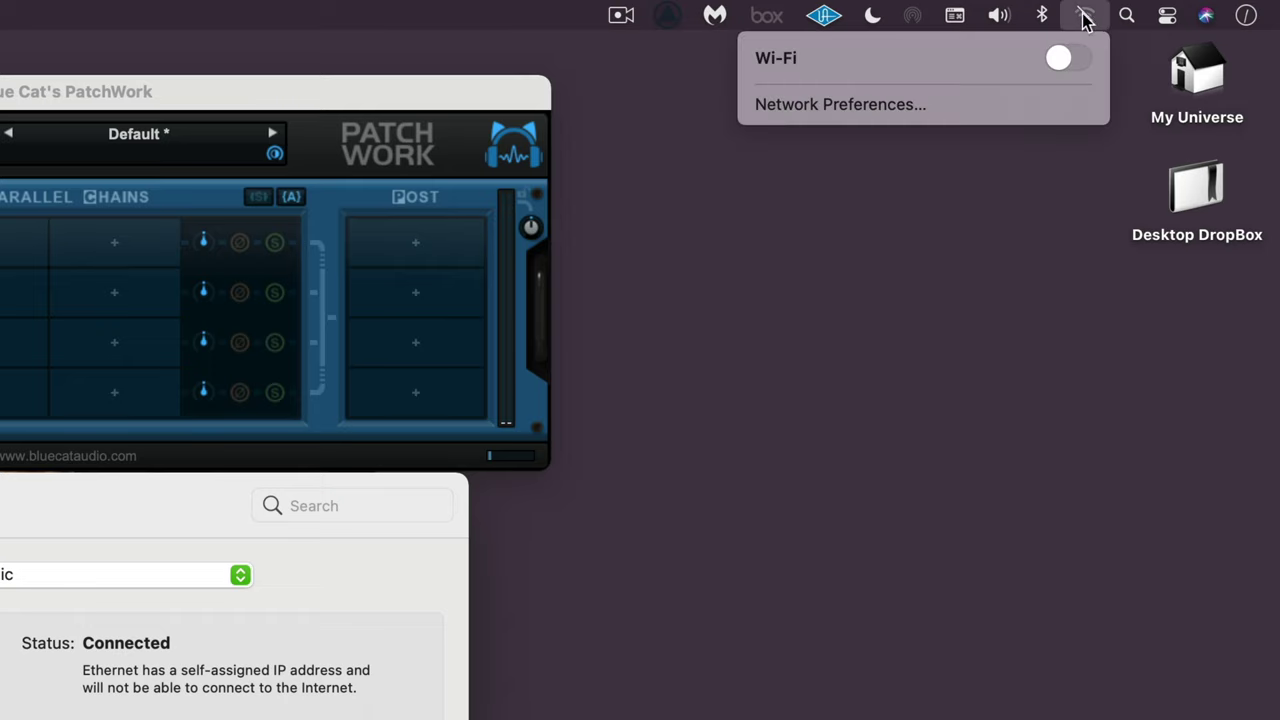
click(812, 196)
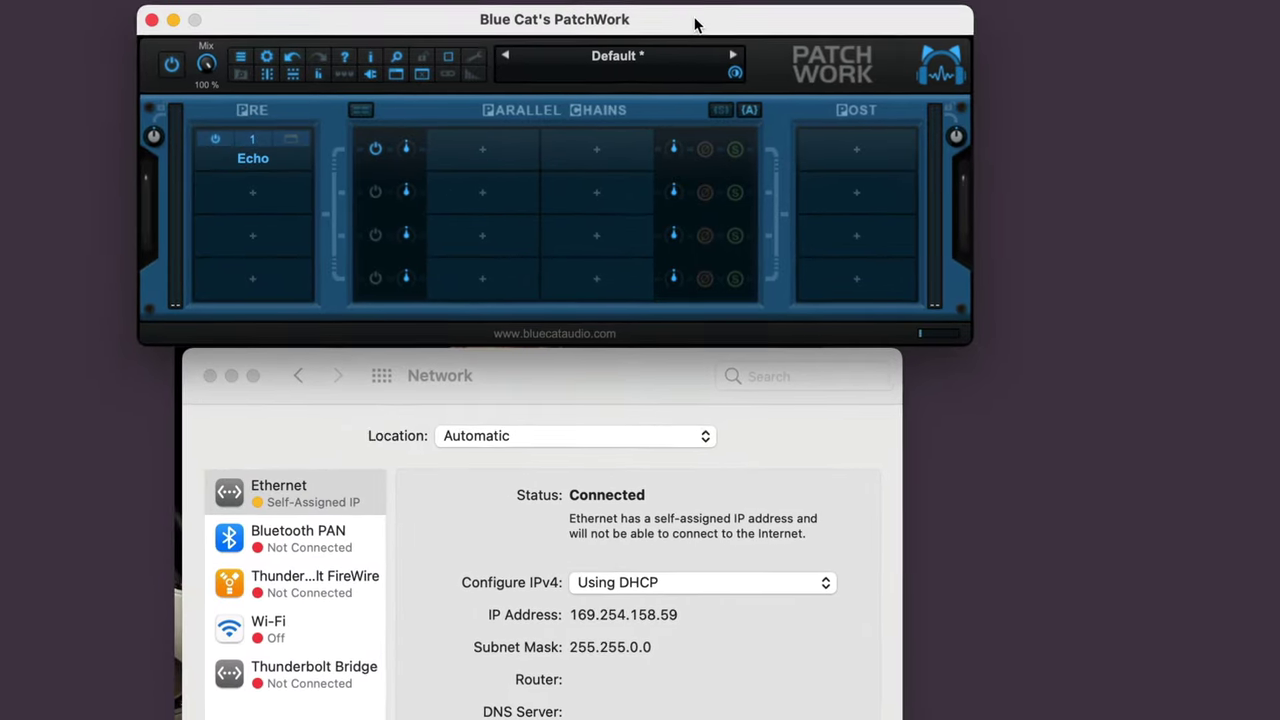
key(super+comma)
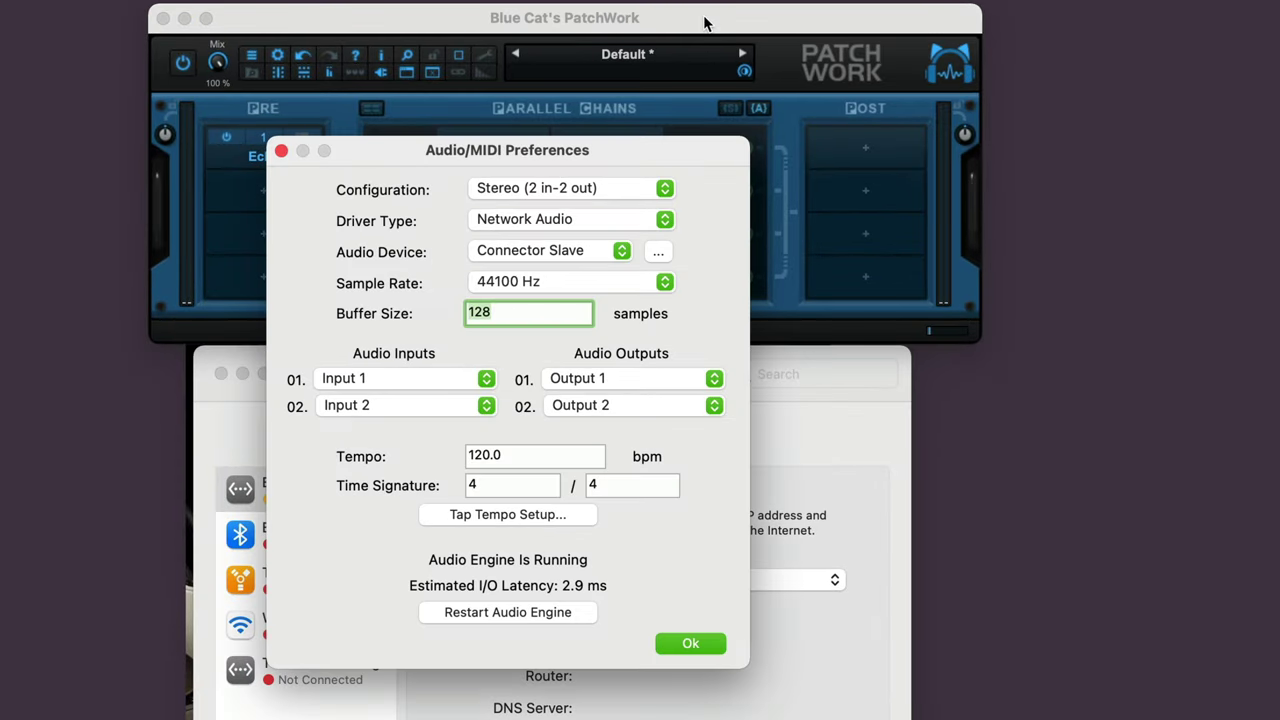
Keep Network Audio as the driver type and Connector Slave as the audio device.
click(585, 217)
click(585, 220)
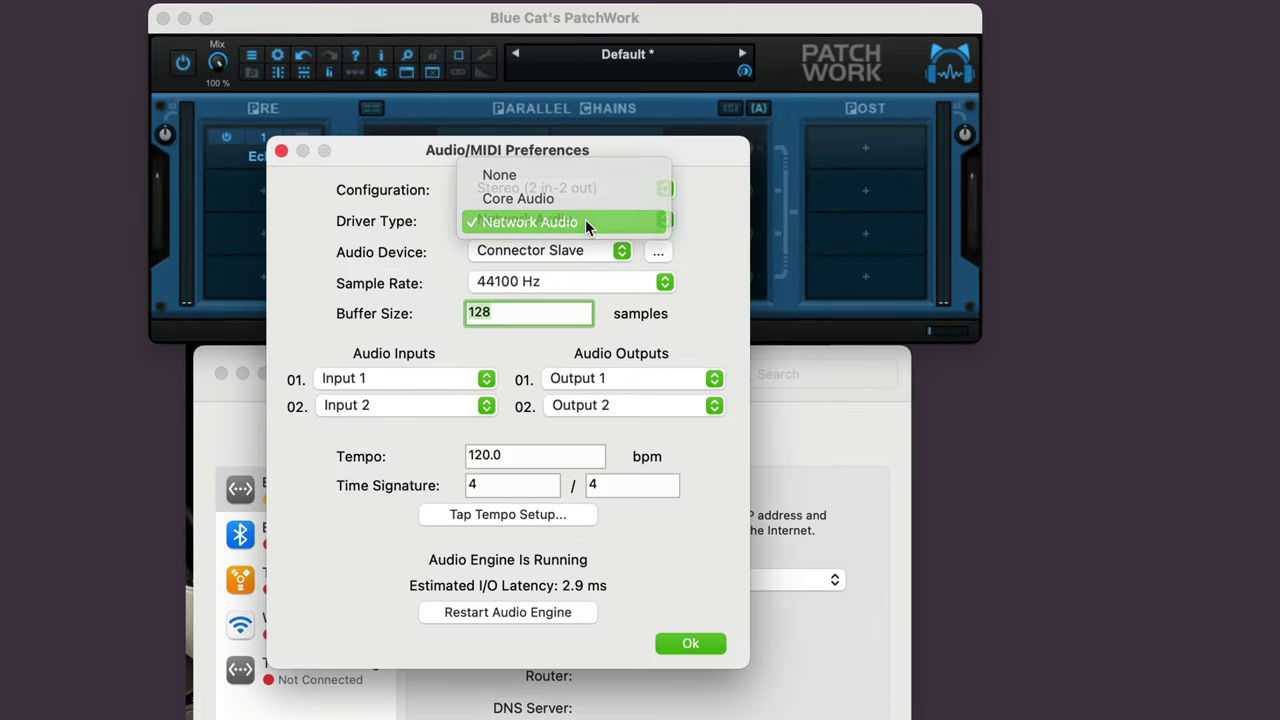
click(564, 258)
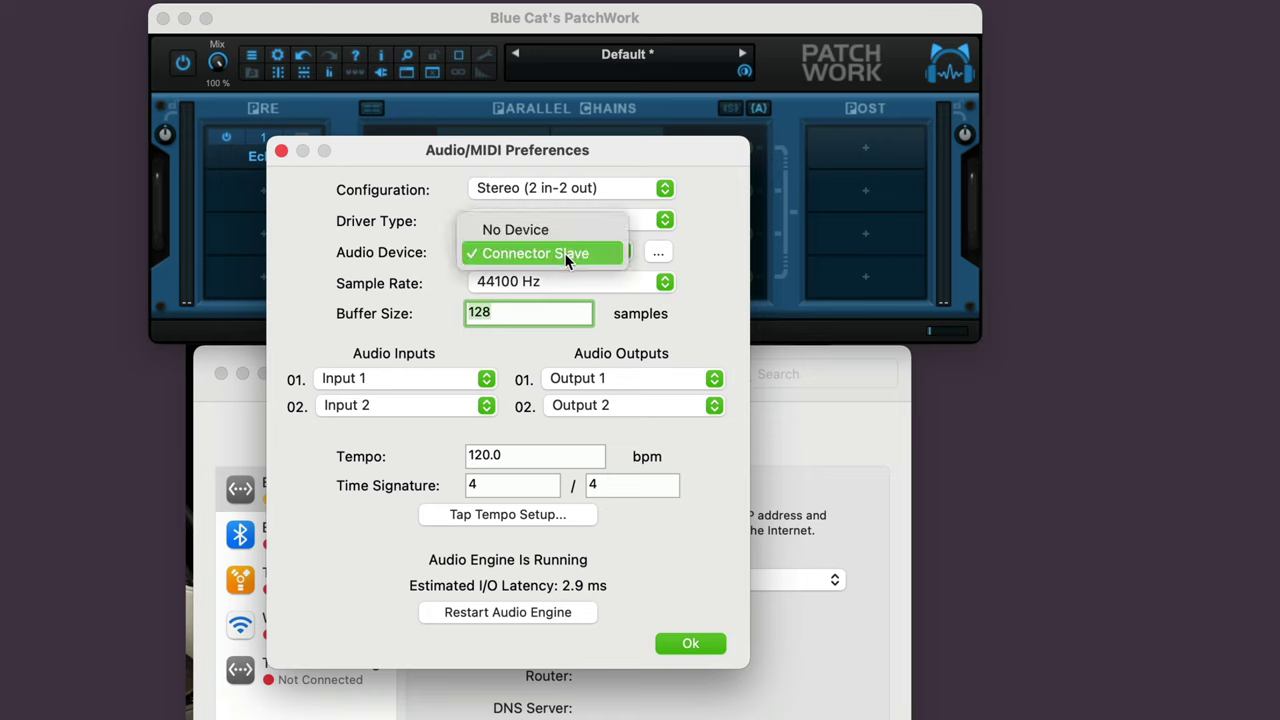
click(570, 253)
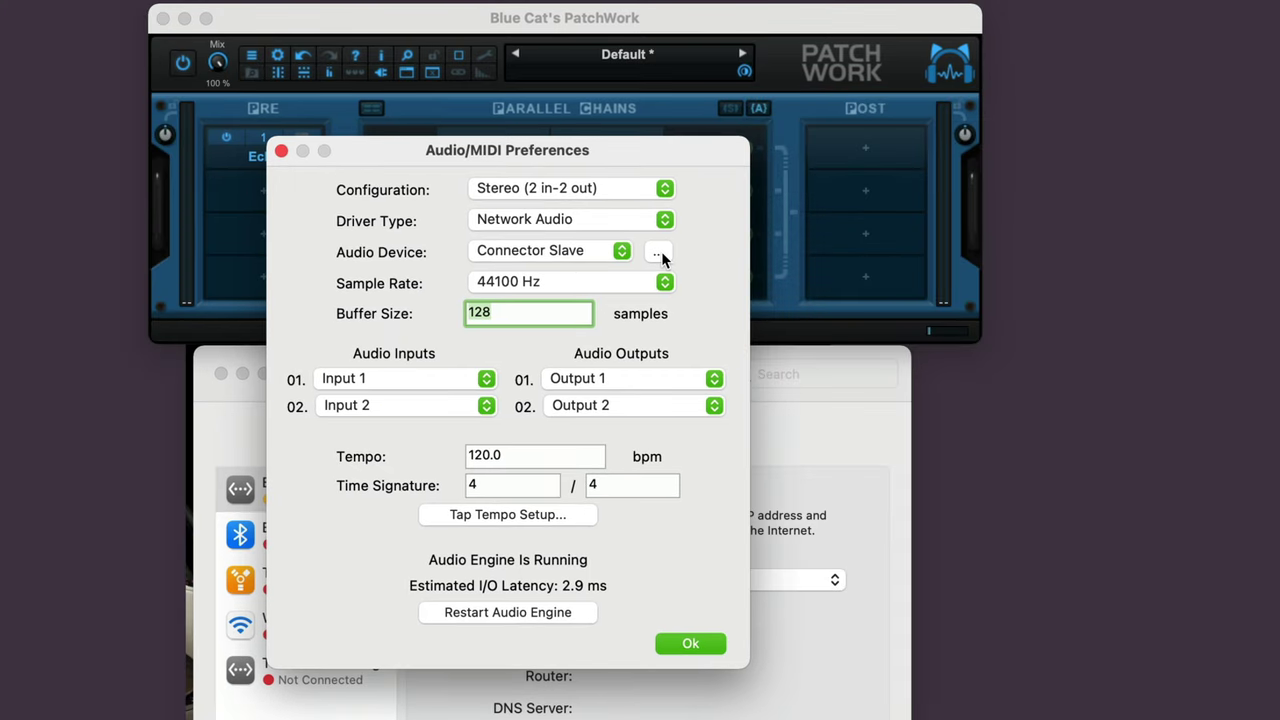
Accept the Connector Slave settings (receive on 8080, send to 169.254.139.148:8081) and close the preferences.
click(660, 252)
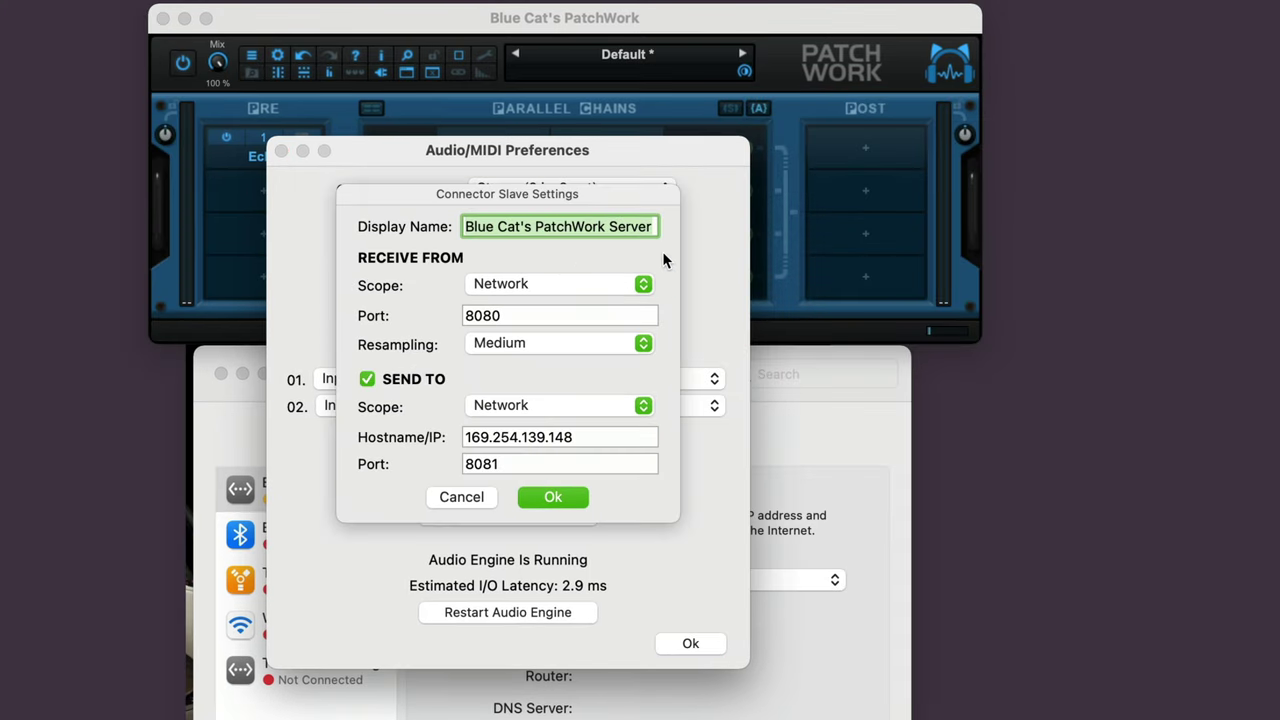
click(550, 497)
click(690, 643)
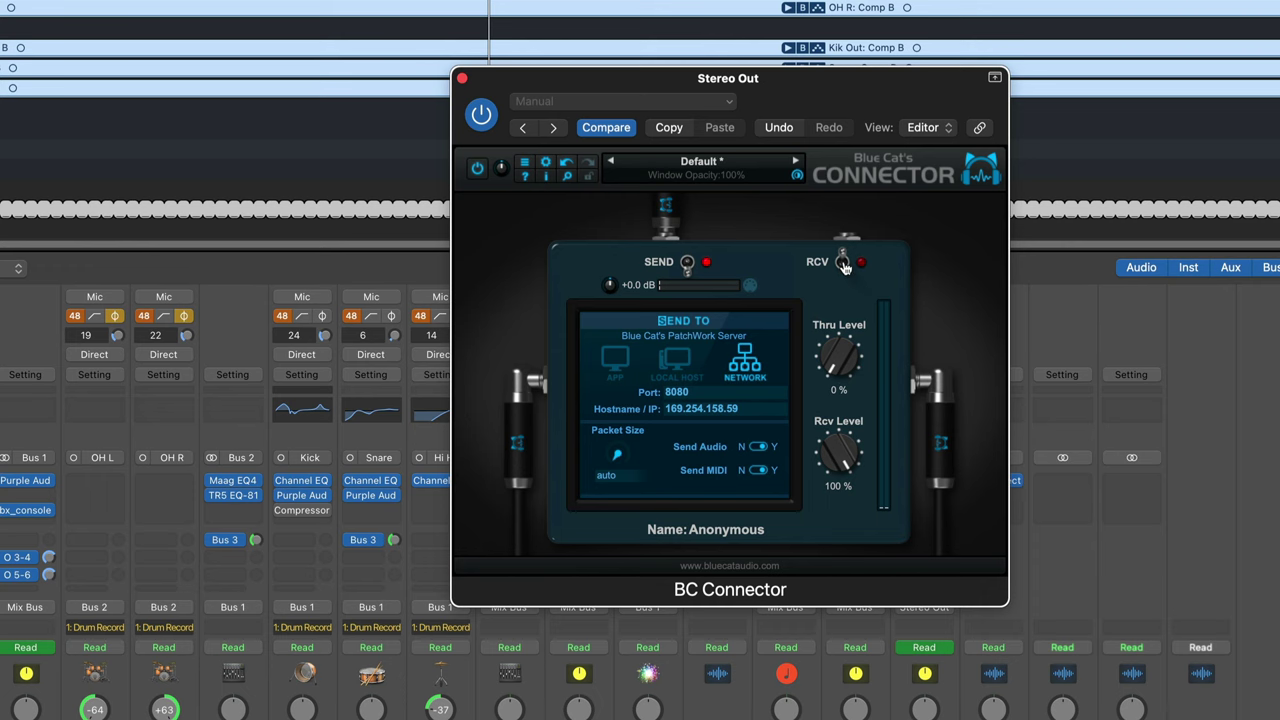
Enable network receive in BC Connector on port 8081, with buffering set to 160.
click(843, 263)
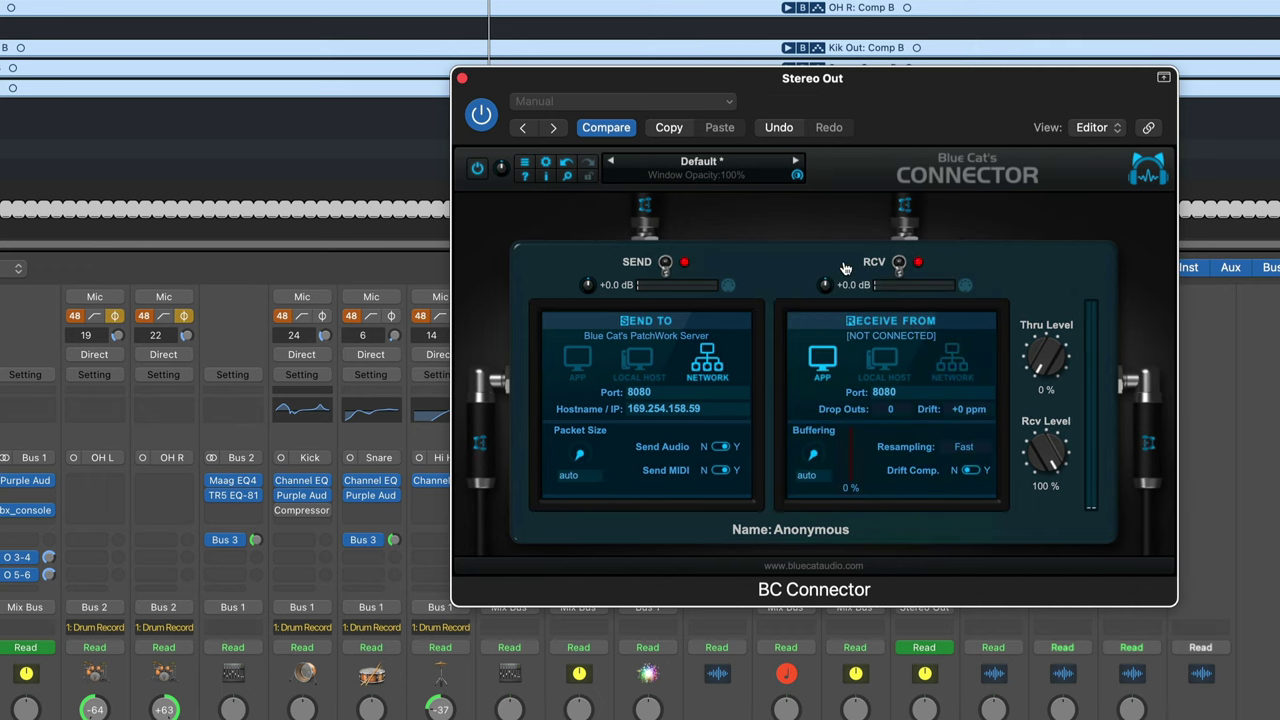
click(956, 370)
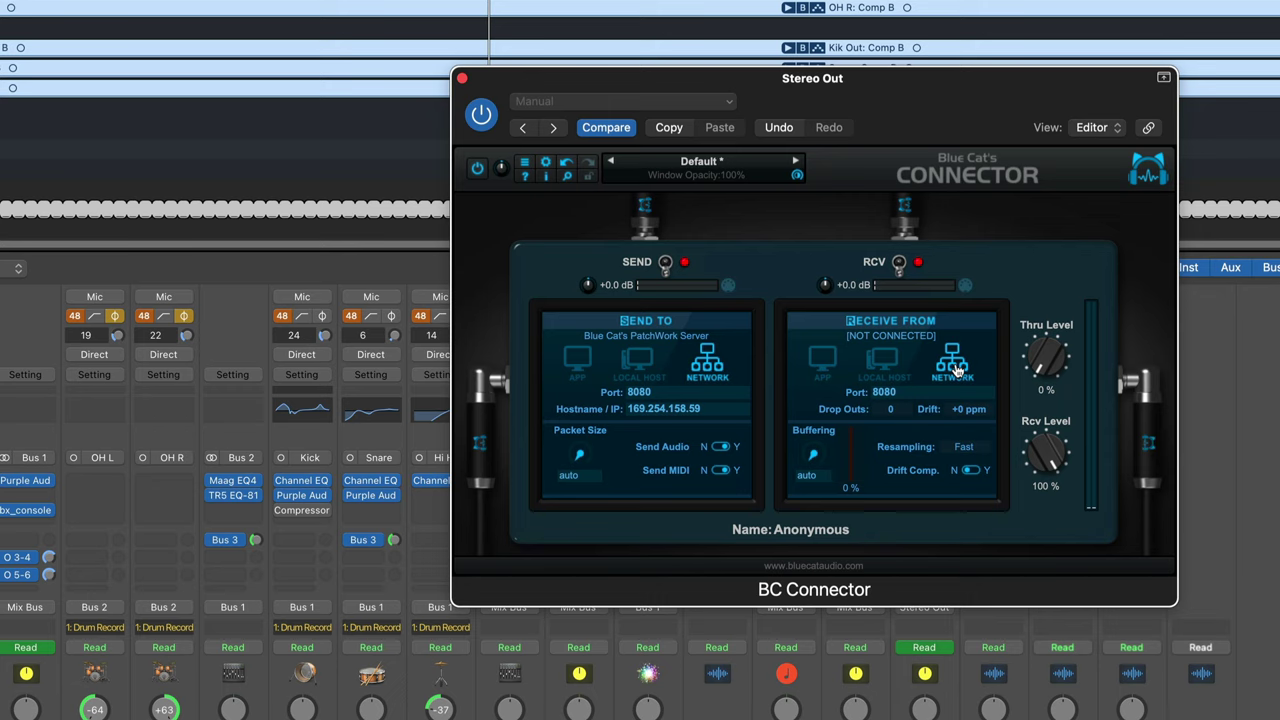
click(909, 391)
text(808)
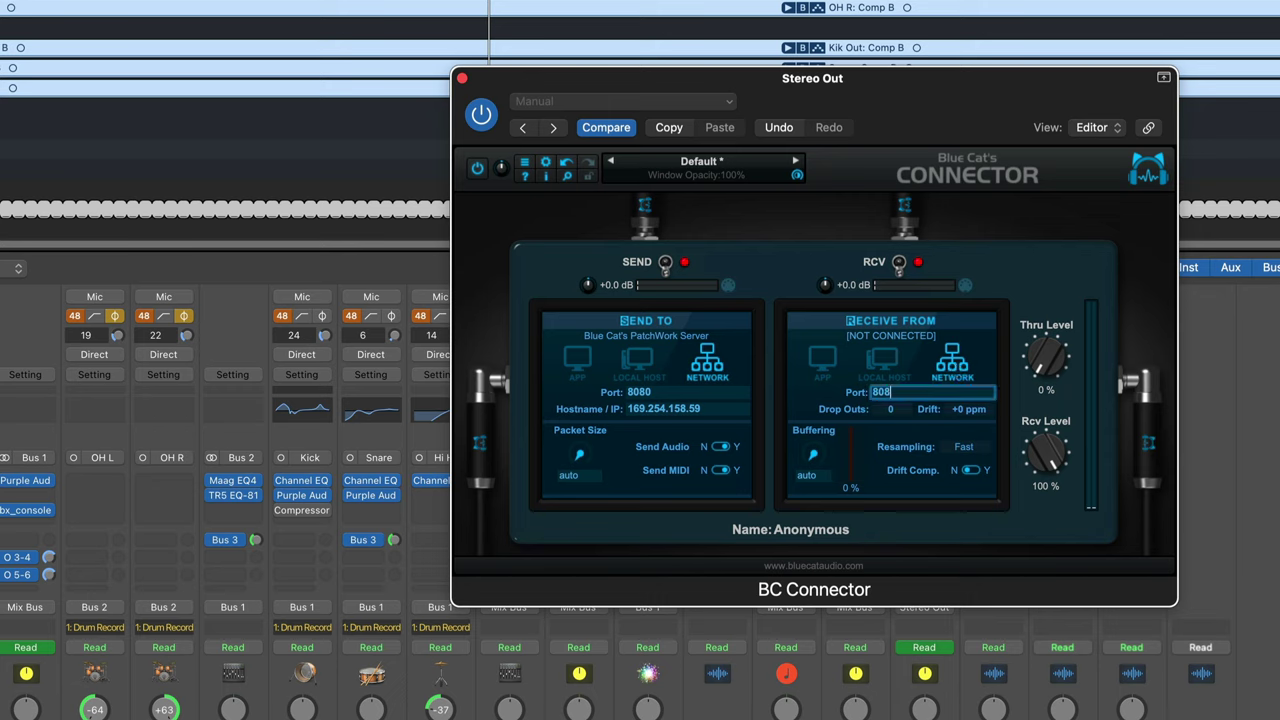
key(Return)
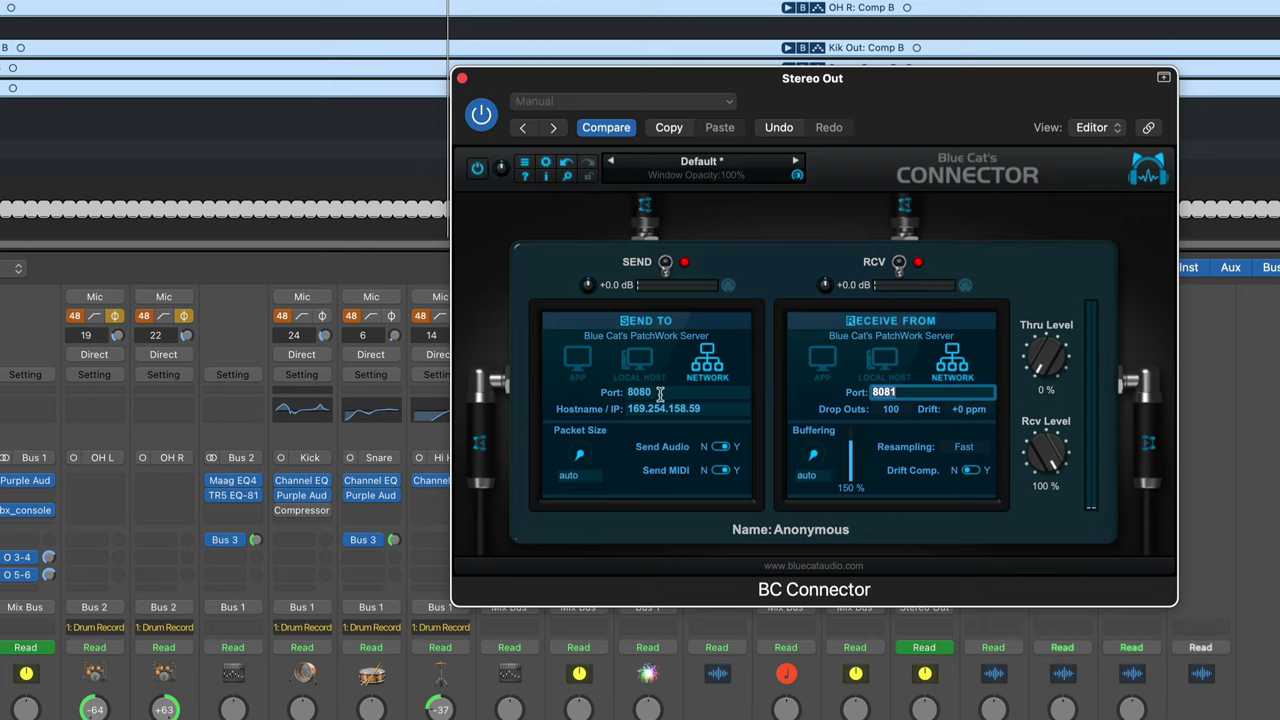
click(712, 382)
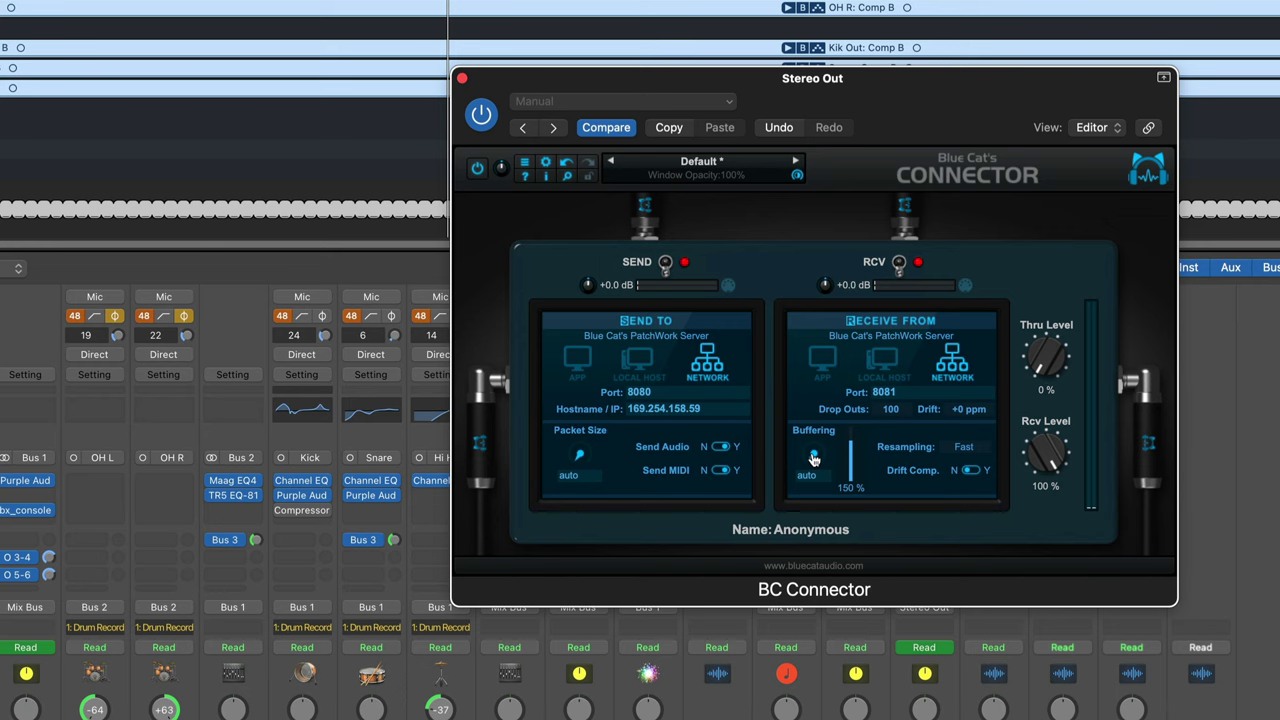
scroll(814, 458, up, 2)
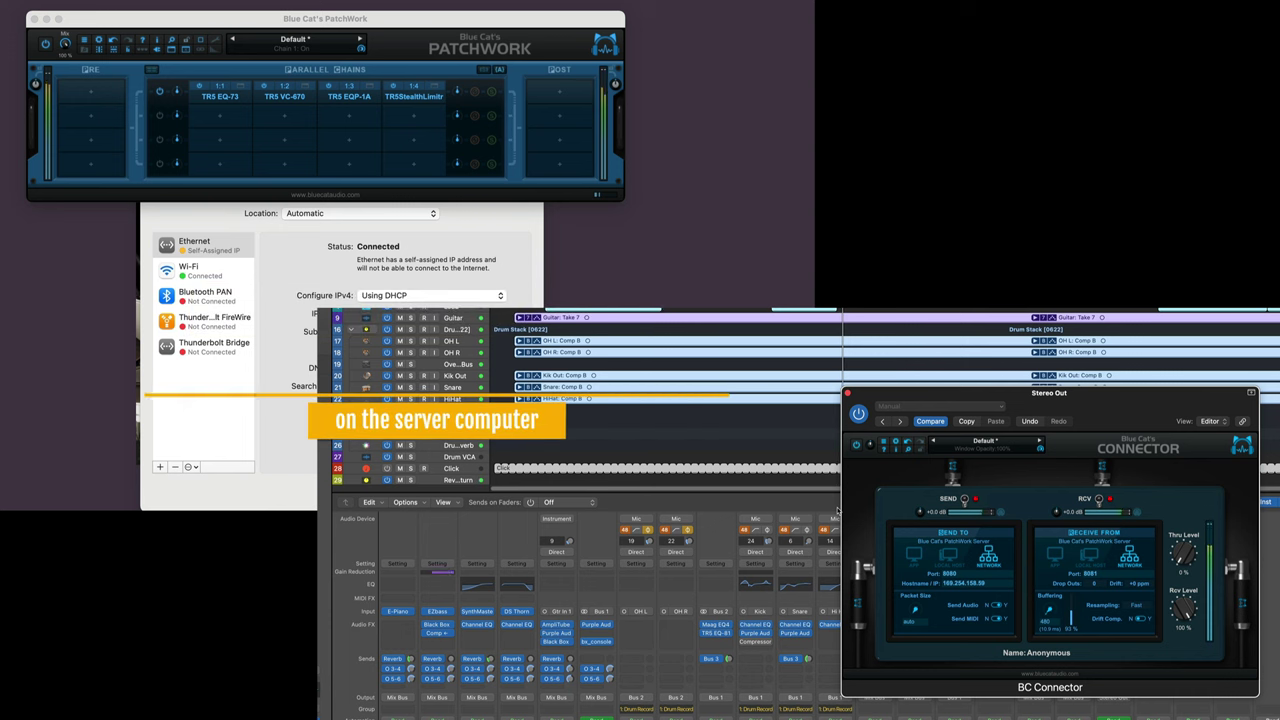
Adjust the TR5 EQ-73's mid-band gain and boost its high shelf.
click(218, 94)
right_click(220, 96)
key(Escape)
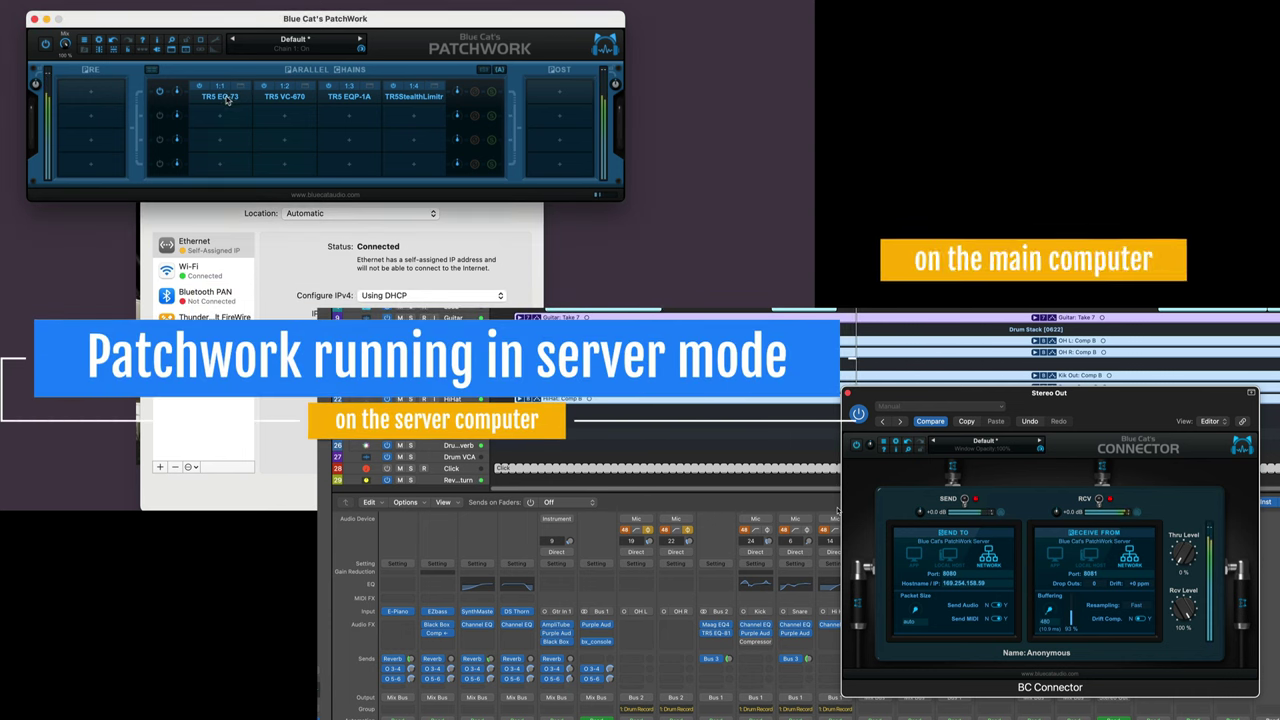
double_click(224, 97)
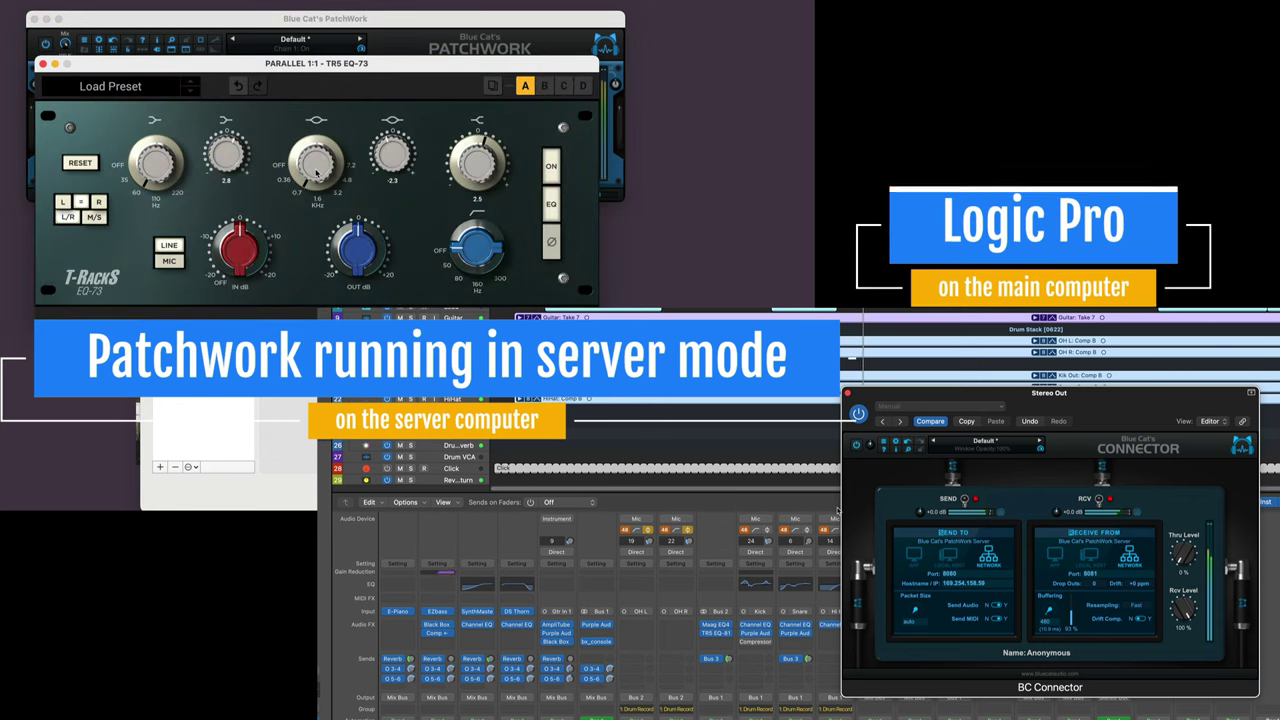
mouse_move(392, 155)
mouse_down()
mouse_move(381, 218)
mouse_move(383, 126)
mouse_move(375, 158)
mouse_up()
mouse_move(472, 168)
mouse_down()
mouse_move(481, 128)
mouse_move(467, 155)
mouse_up()
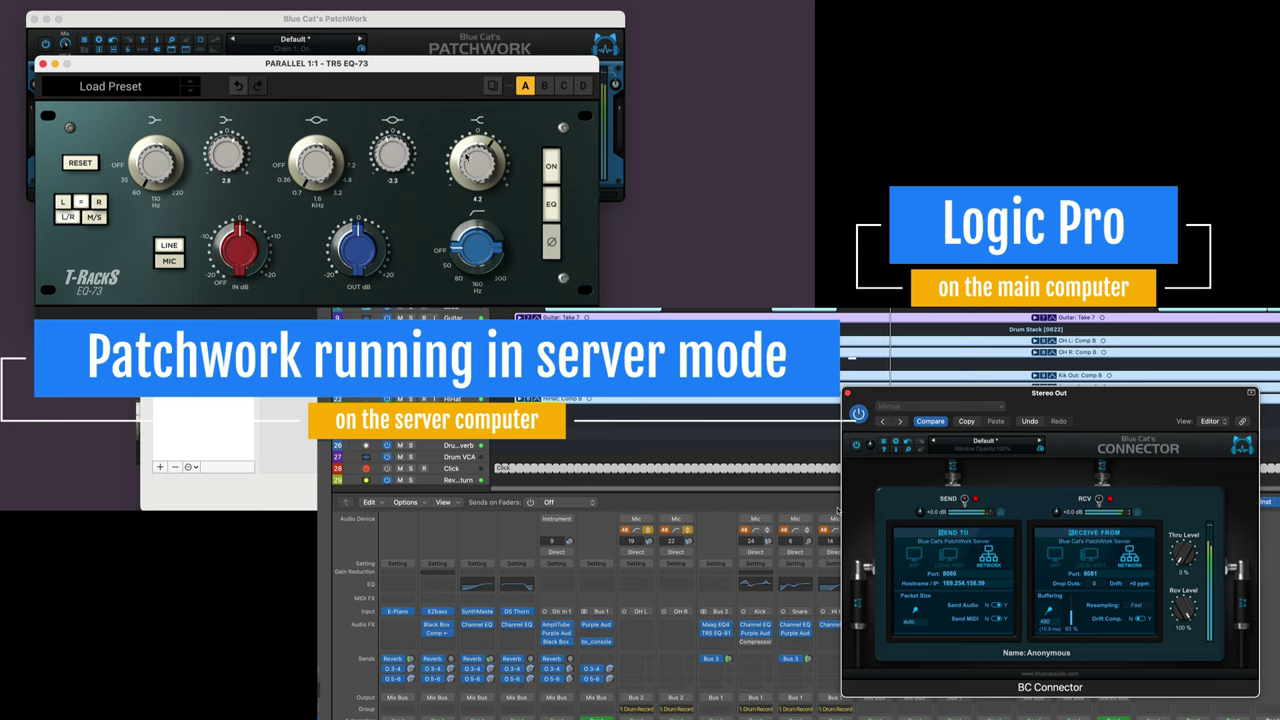
click(42, 64)
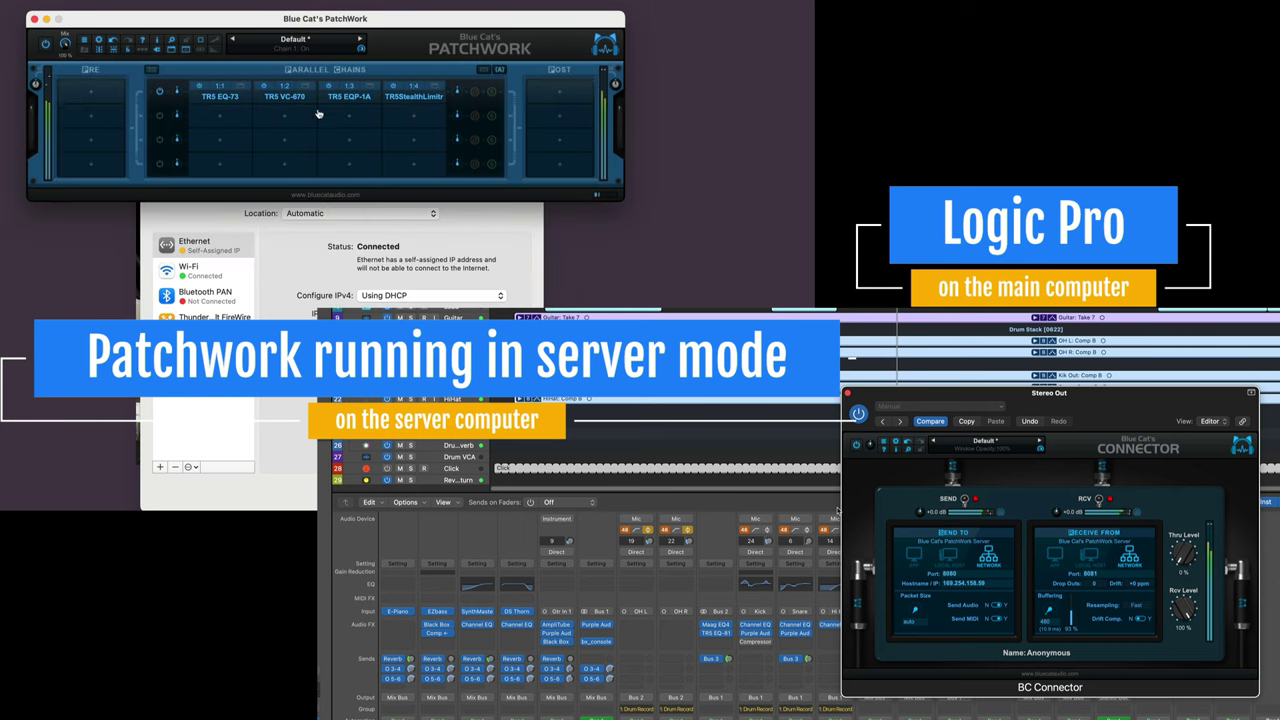
Raise the TR5 VC-670 compressor threshold slightly.
right_click(302, 97)
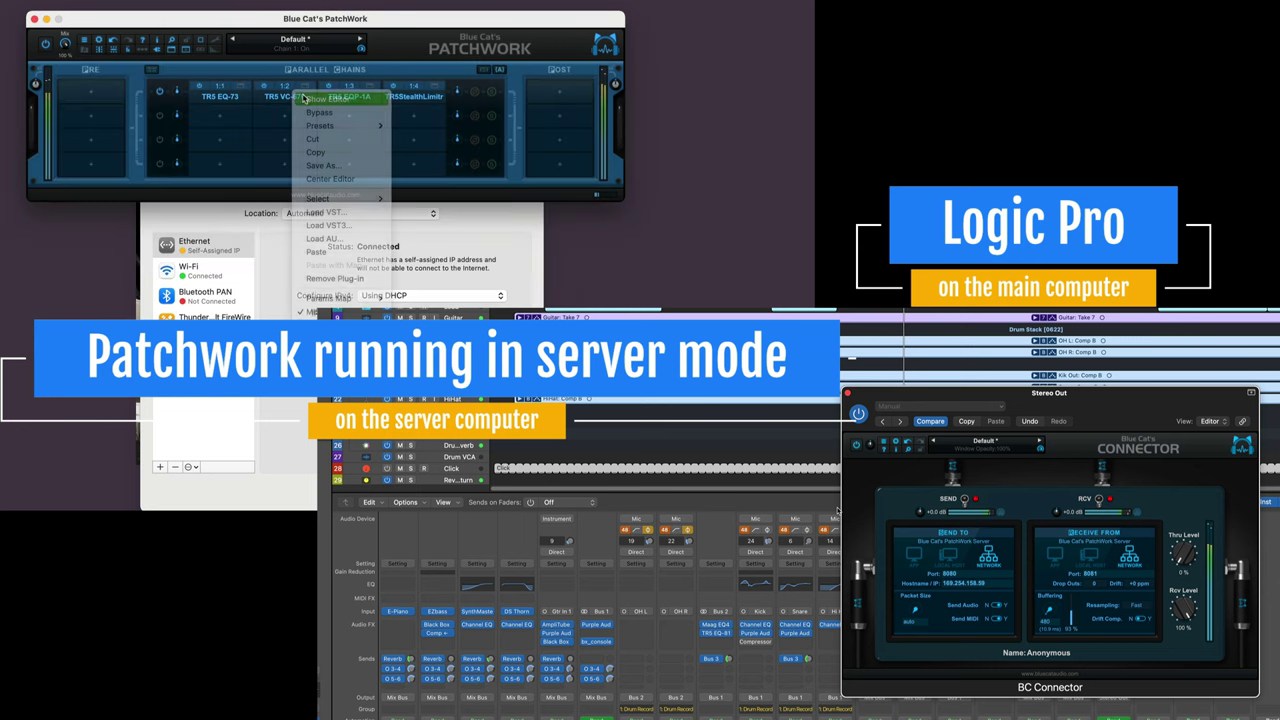
click(303, 98)
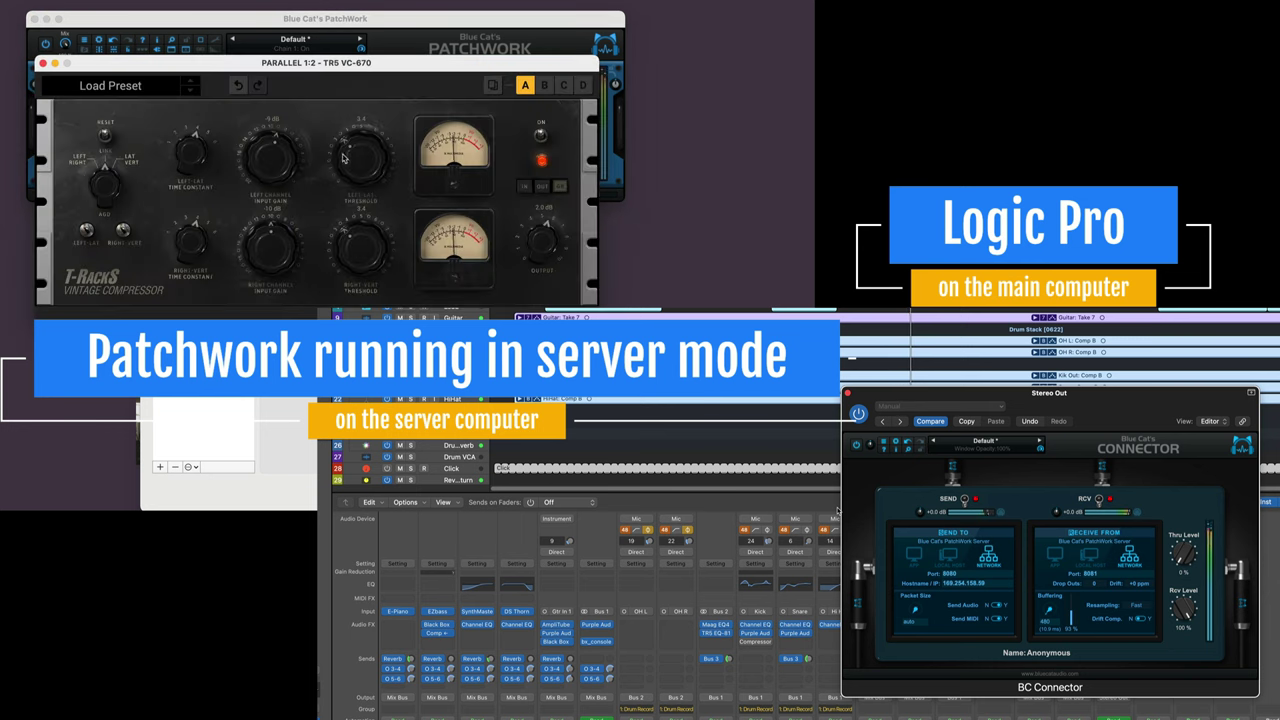
drag(343, 157, 346, 138)
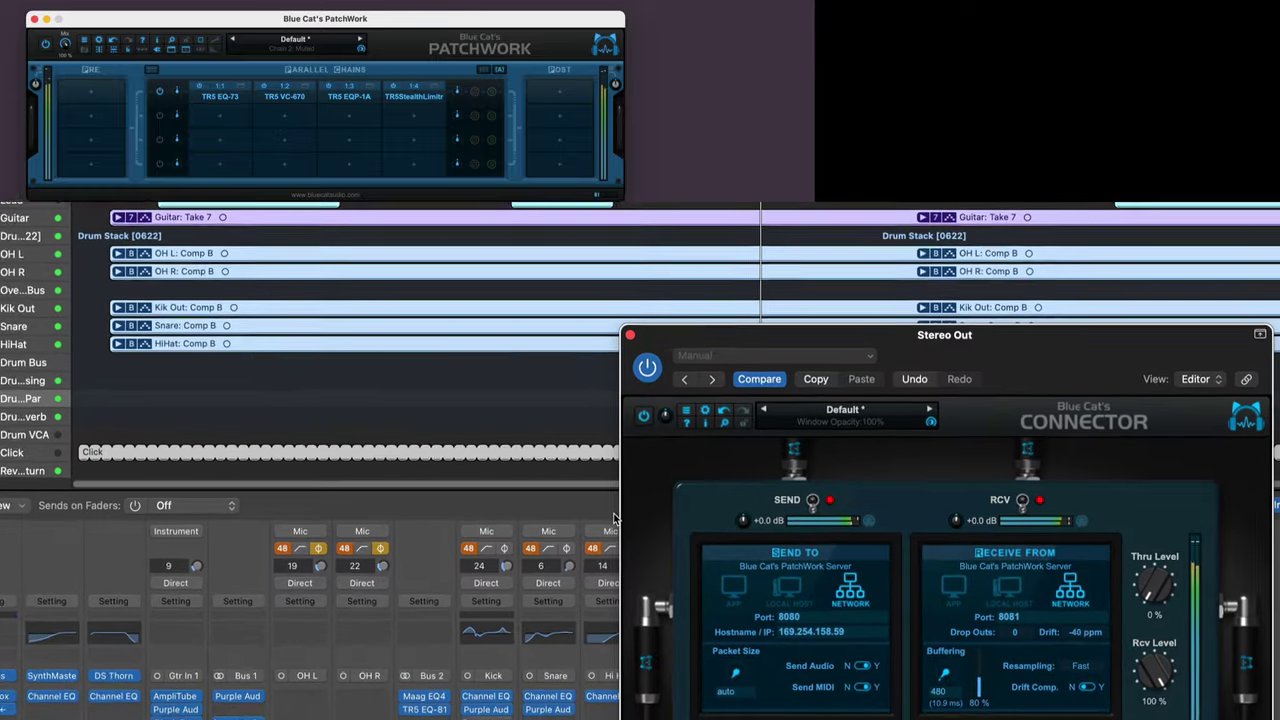
click(637, 366)
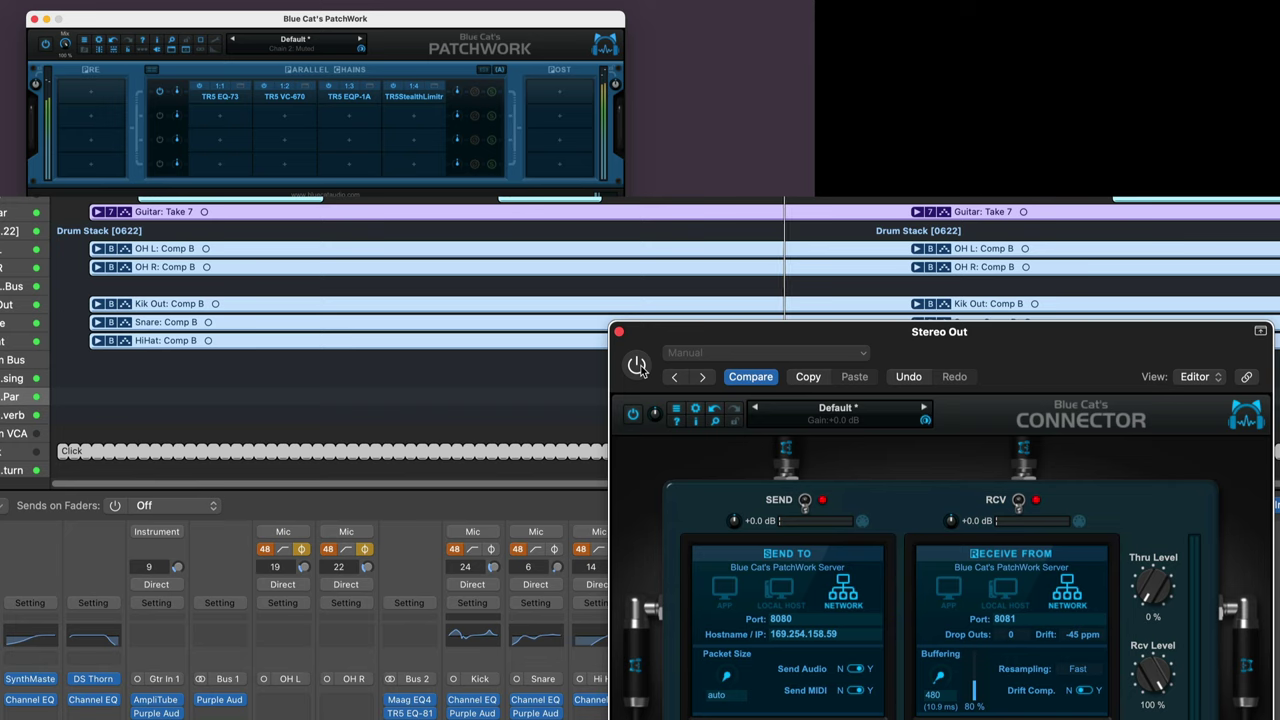
click(637, 366)
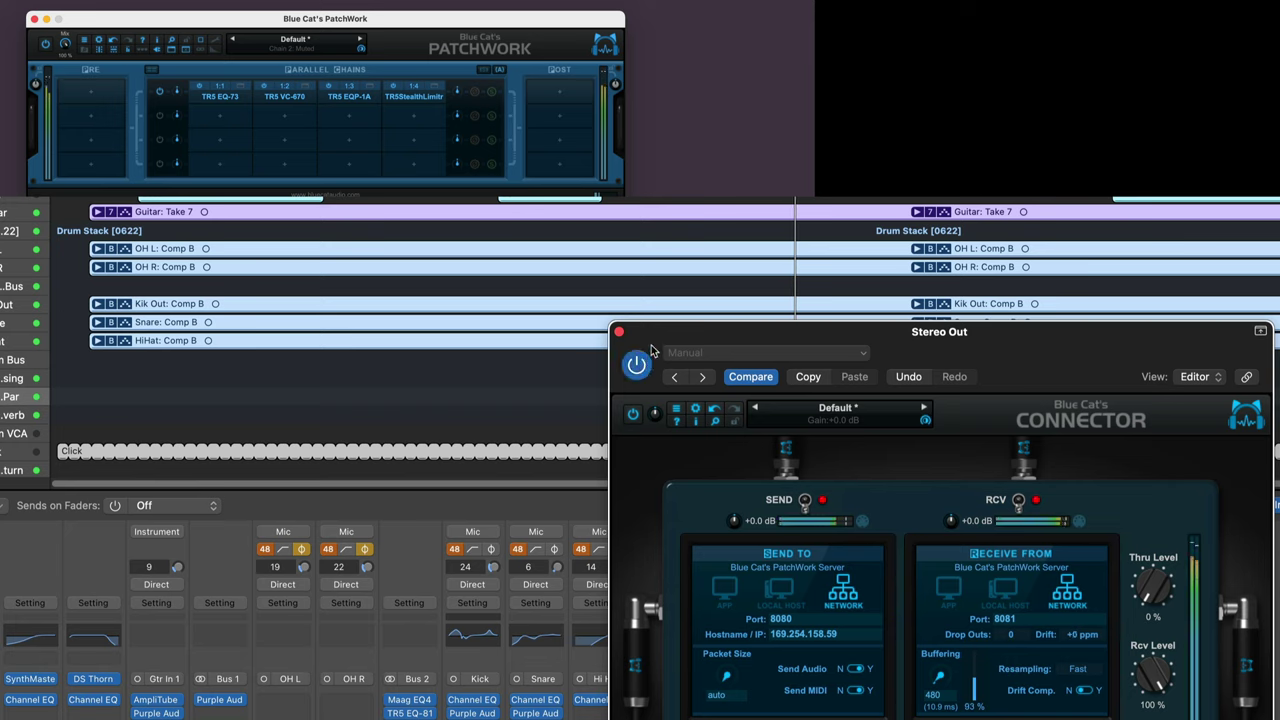